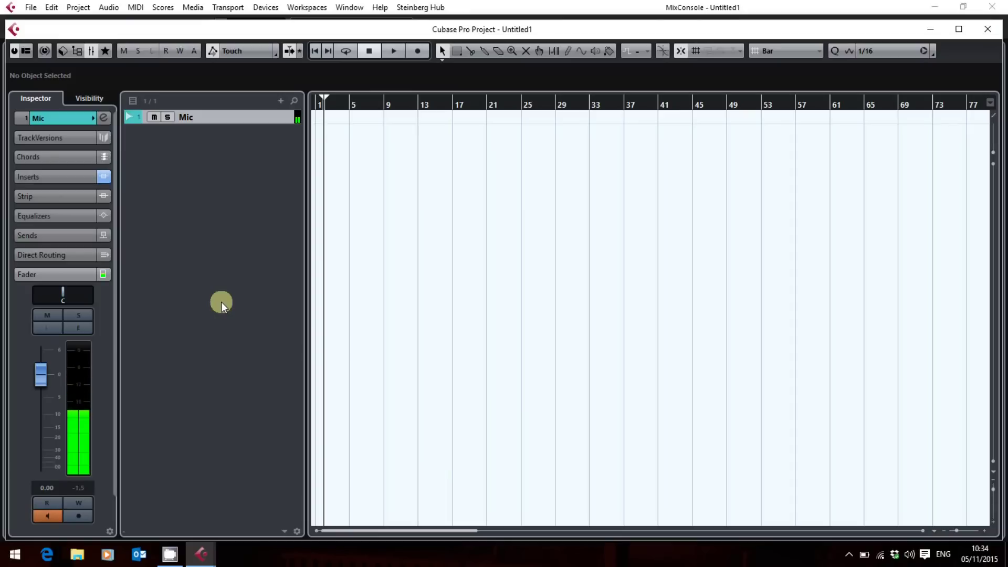
# - Open the Plug-in Manager and move its window nearer the middle of the project
pyautogui.click(271, 9)
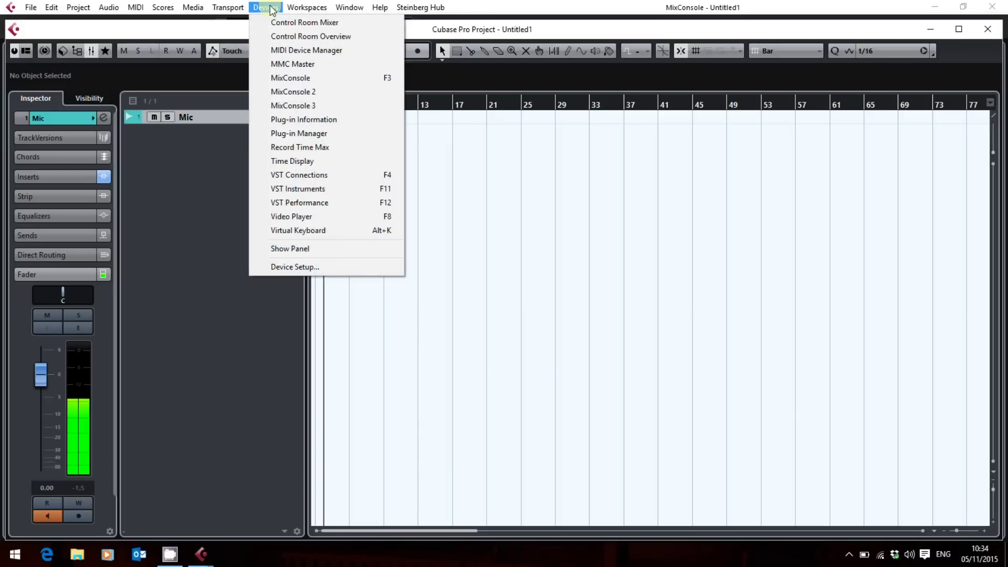
pyautogui.click(330, 134)
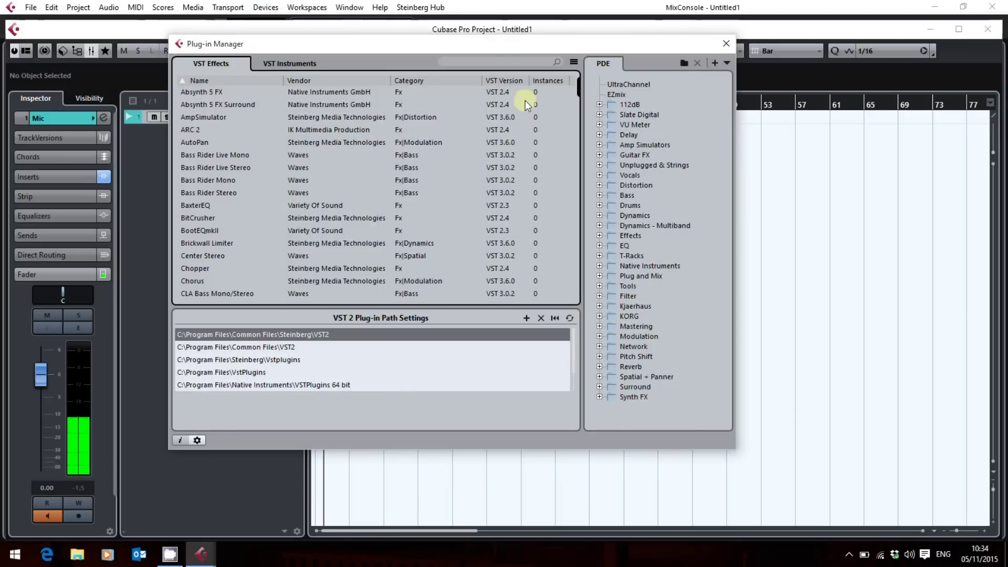
pyautogui.moveTo(487, 49); pyautogui.dragTo(543, 88)
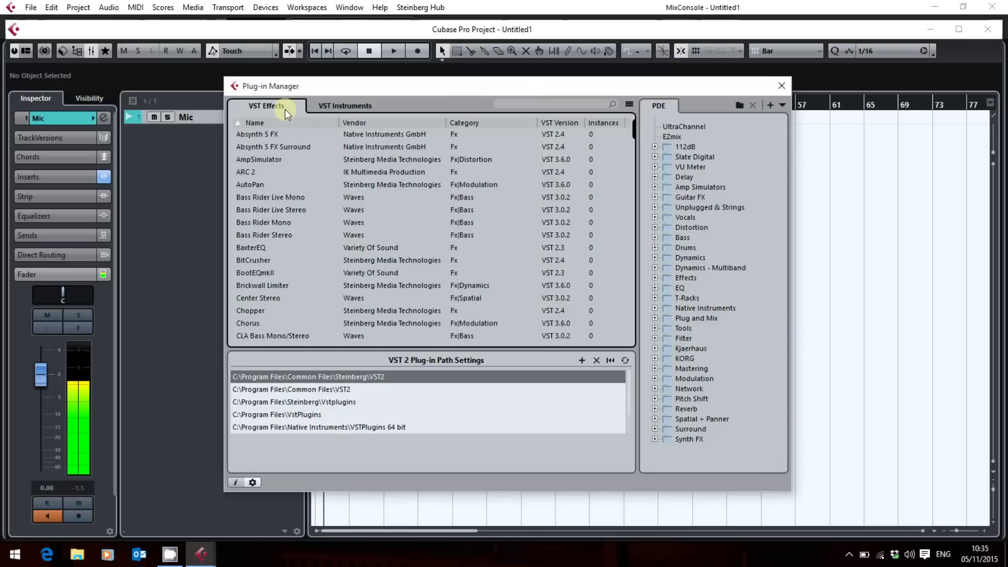
# - Show the VST instruments and examine the contents of the Drum, Synth and KORG folders in the Default collection
pyautogui.click(342, 107)
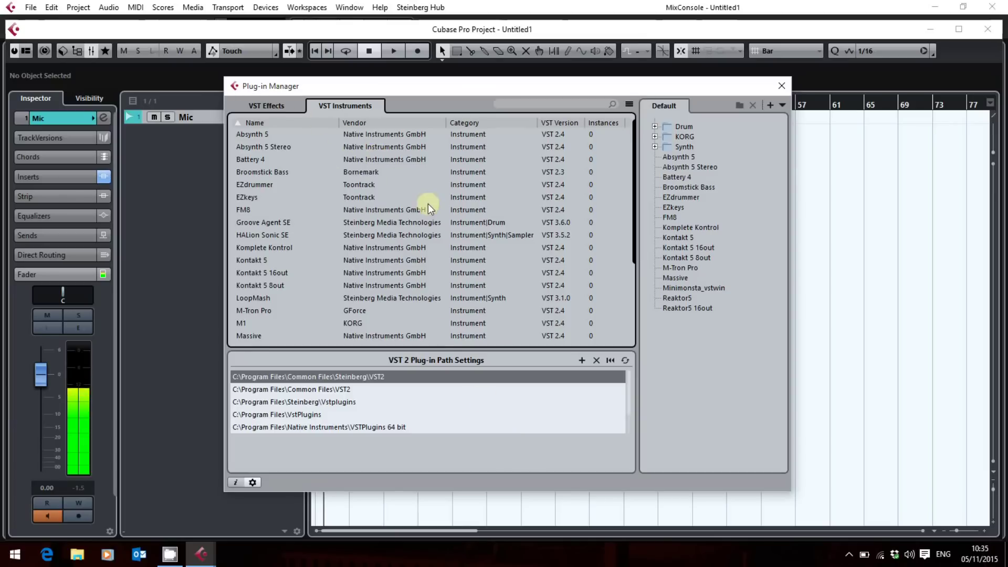
pyautogui.click(715, 123)
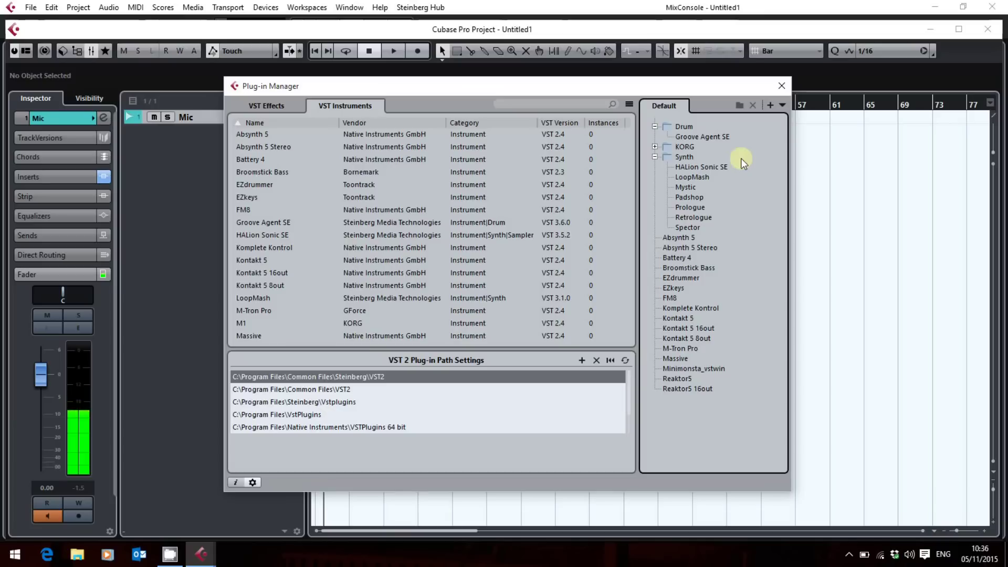
pyautogui.click(655, 147)
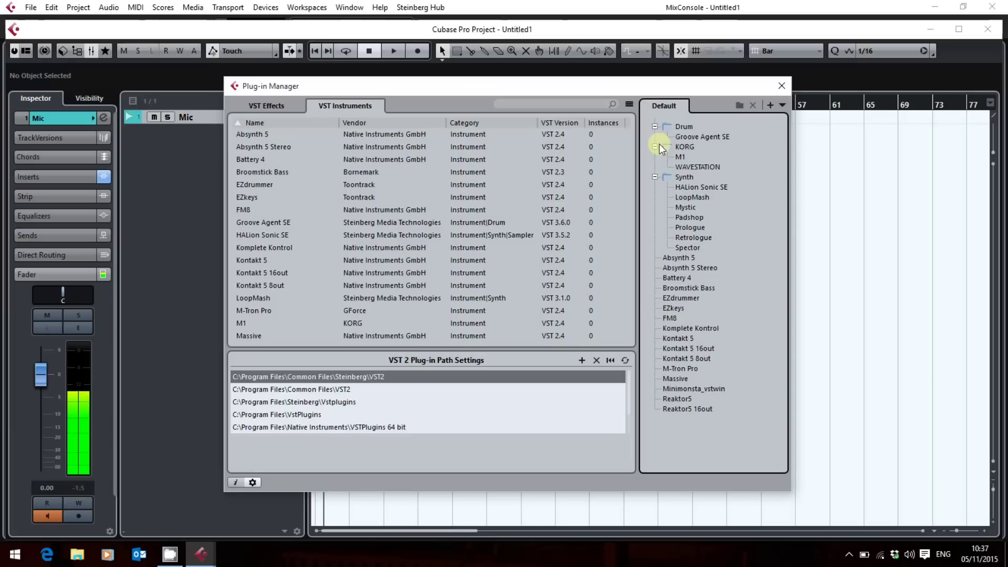
# - Go back to the VST effects, check the new-collection options, and compare the Default collection with the PDE collection
pyautogui.click(284, 103)
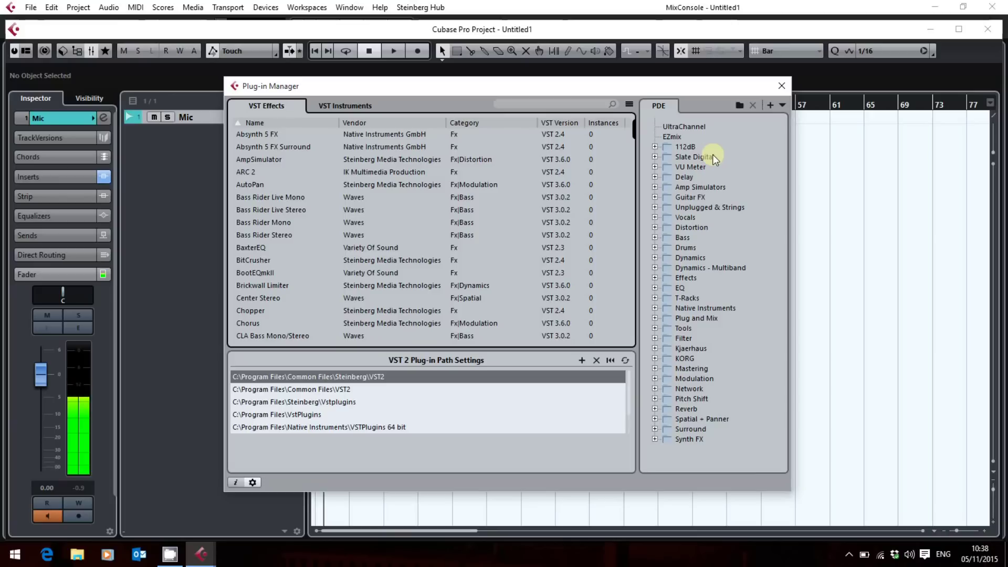
pyautogui.click(773, 103)
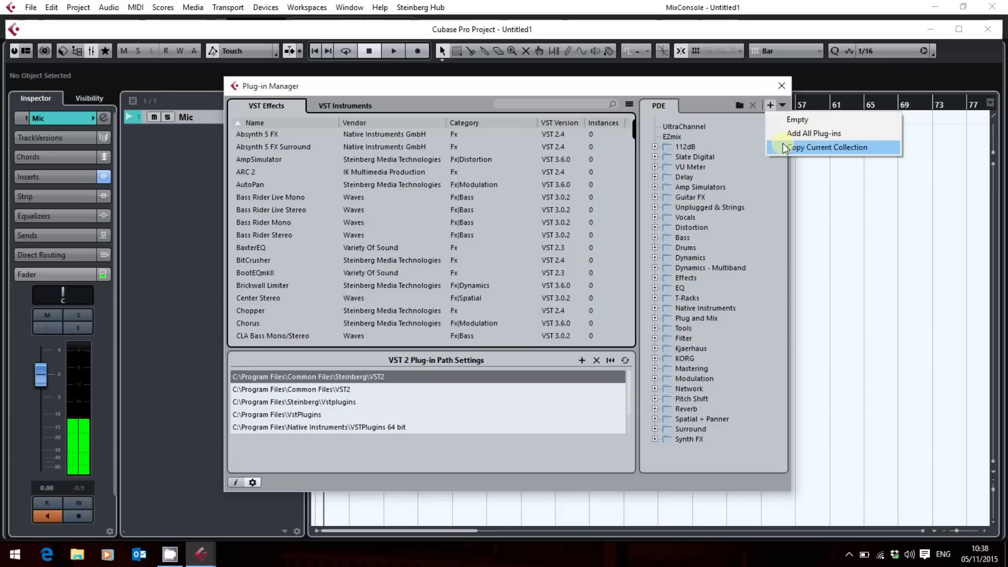
pyautogui.click(782, 105)
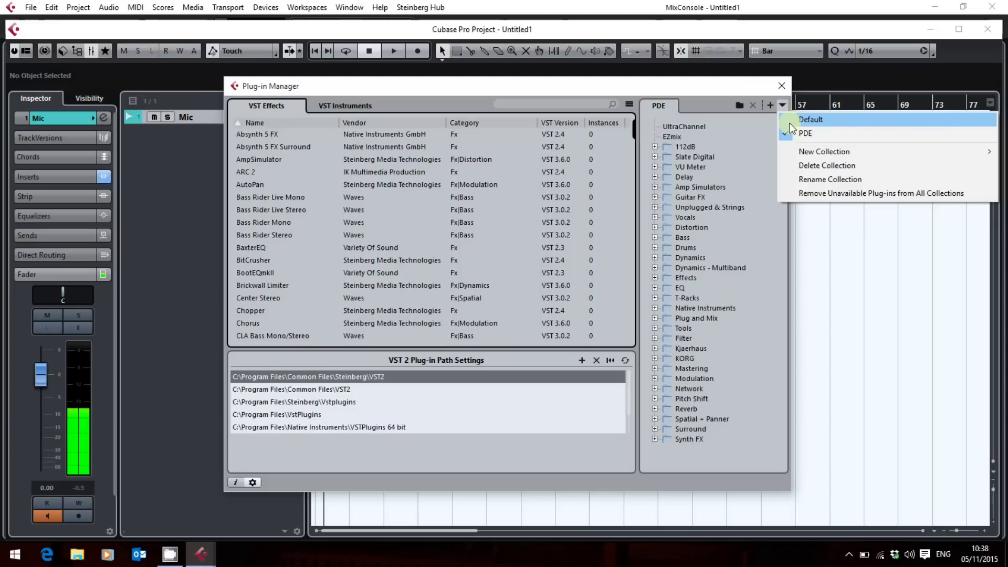
pyautogui.click(790, 121)
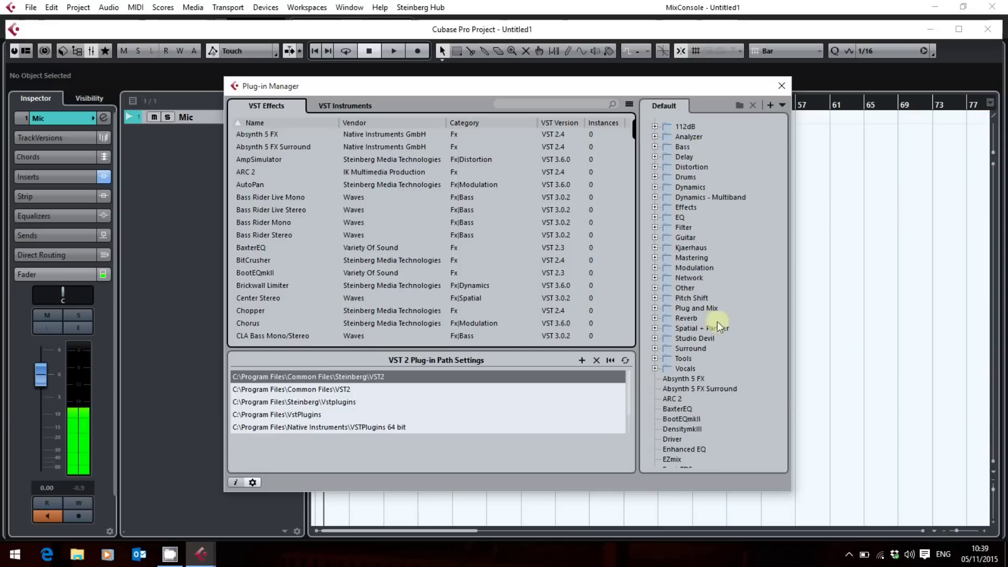
pyautogui.scroll(-10, 715, 366)
pyautogui.scroll(10, 717, 365)
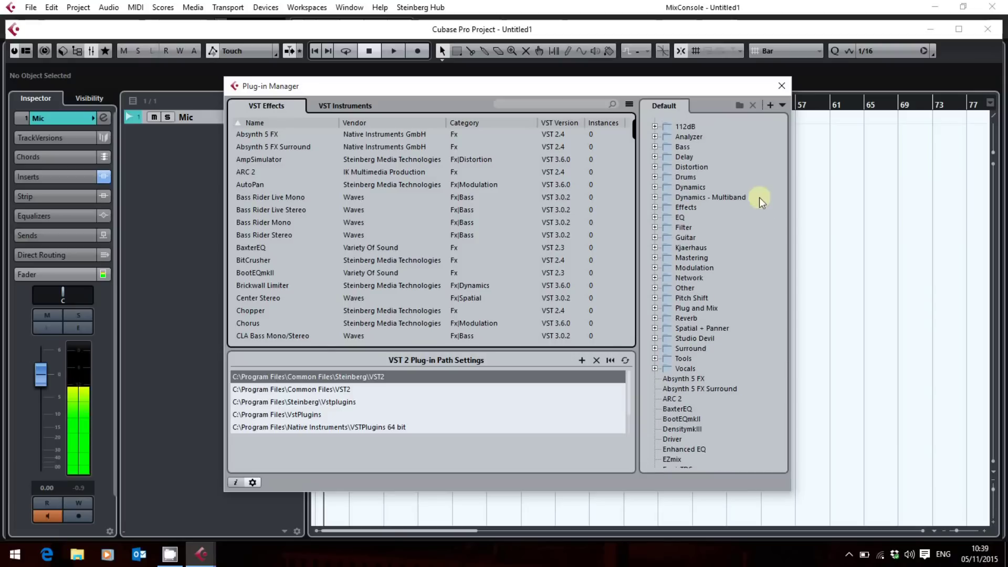
pyautogui.click(783, 105)
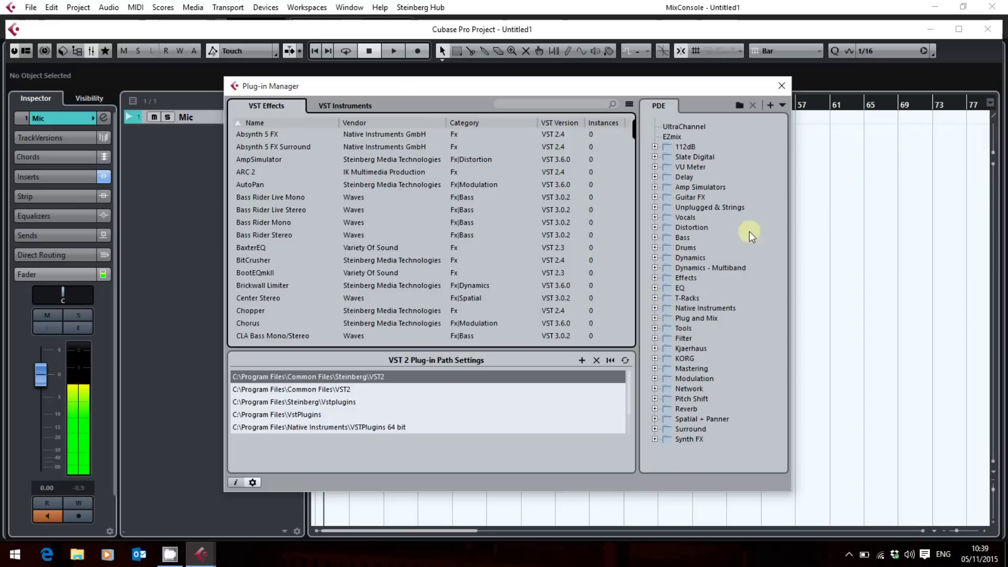
# - Create a folder named Example in the PDE collection and move it between the Effects and EQ folders
pyautogui.click(739, 105)
pyautogui.write('Example')
pyautogui.press('Return')
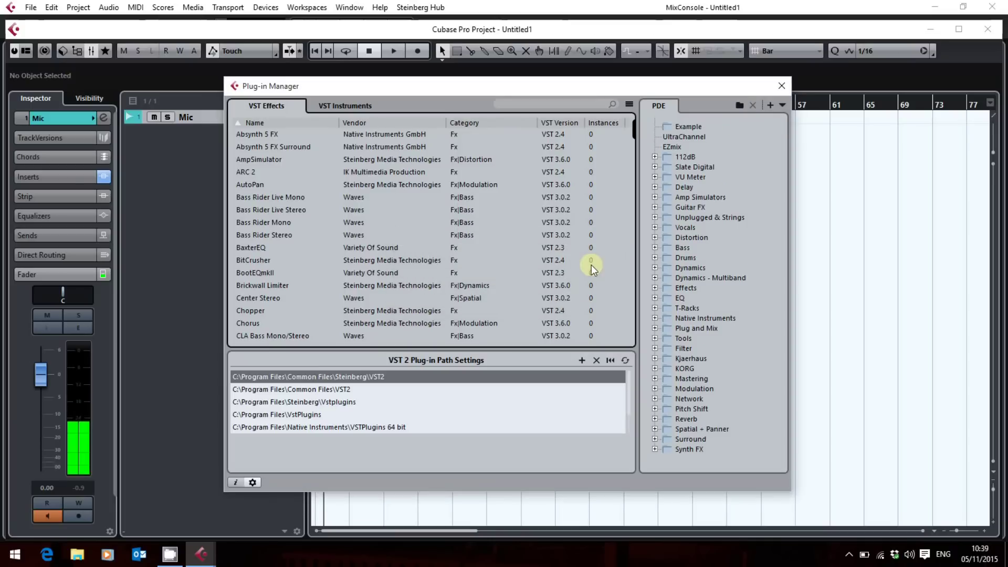
pyautogui.click(689, 127)
pyautogui.moveTo(691, 128); pyautogui.dragTo(712, 288)
pyautogui.click(655, 298)
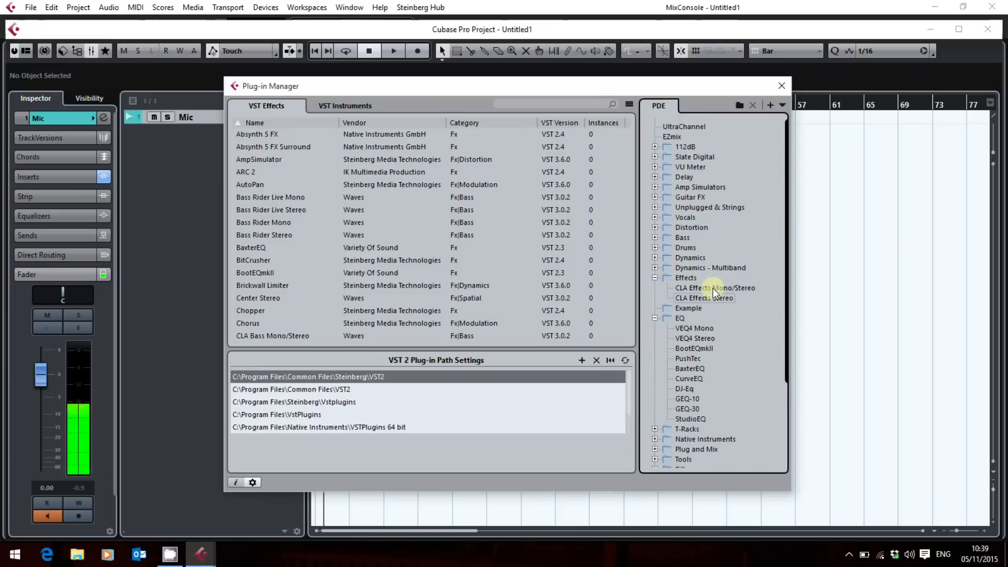
# - Delete the Example folder from the PDE collection and collapse the EQ and Effects folders
pyautogui.click(752, 105)
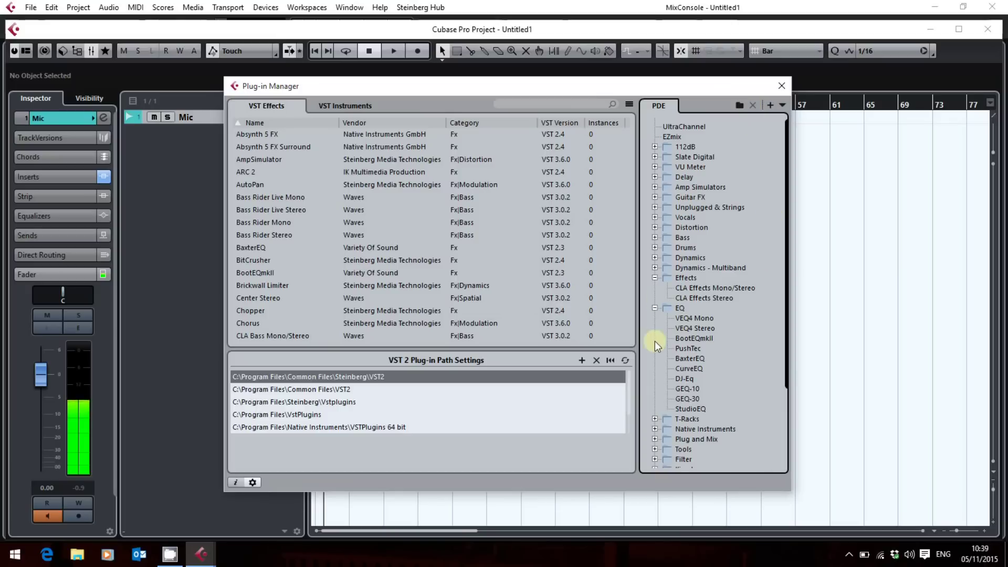
pyautogui.click(655, 308)
pyautogui.click(655, 278)
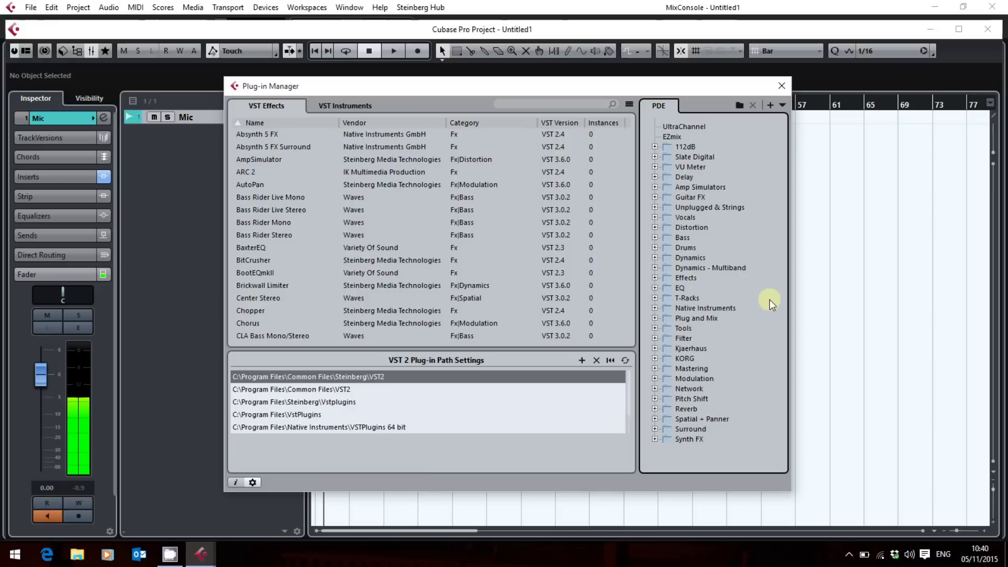
# - List only the effects missing from the PDE collection and examine the contents of its Slate Digital folder
pyautogui.click(628, 103)
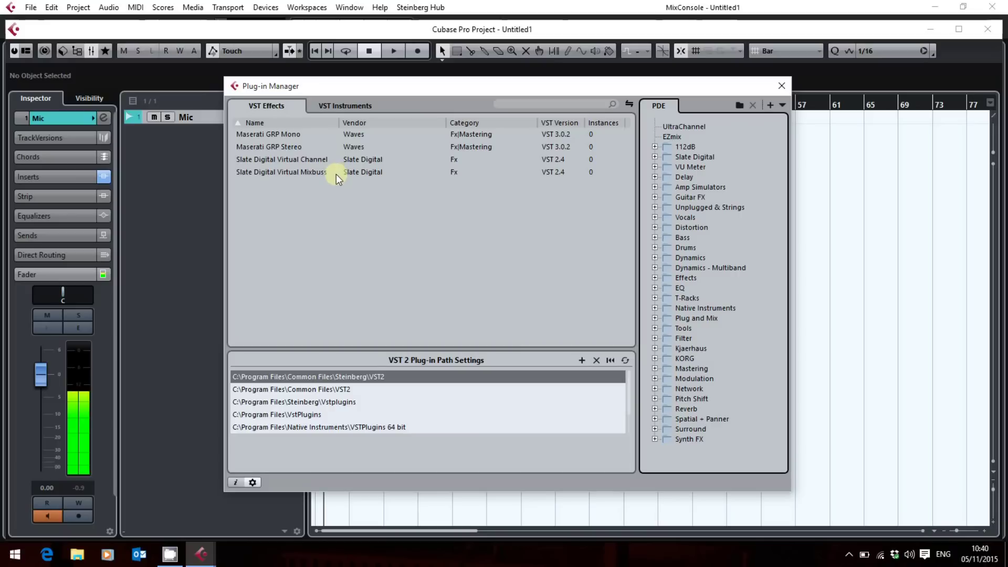
pyautogui.click(655, 156)
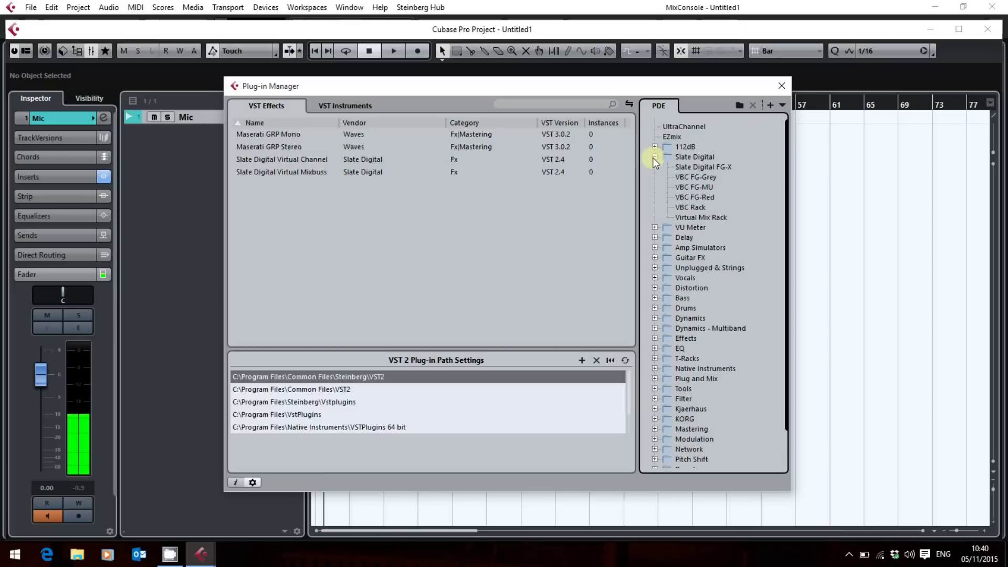
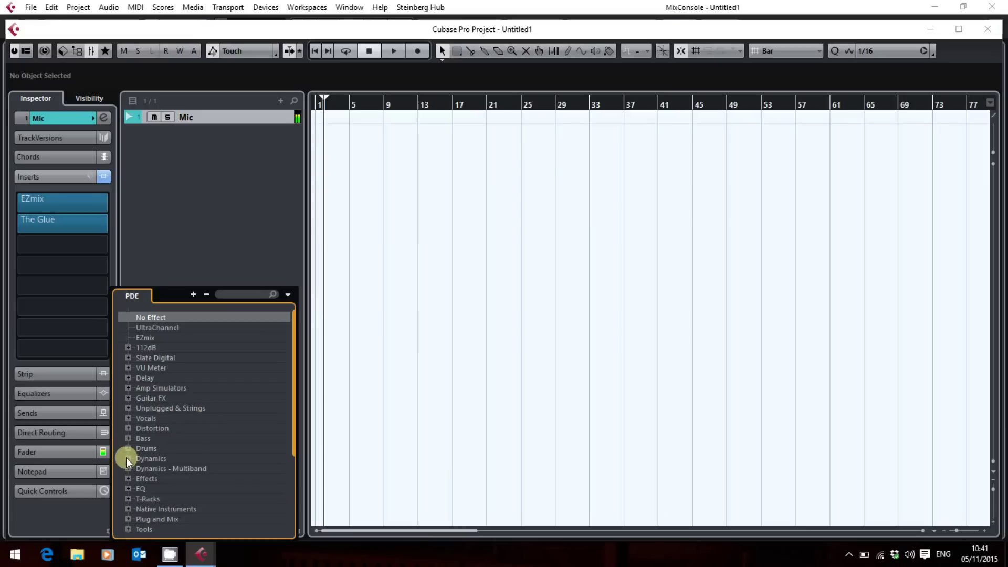
# - Examine the PDE folders offered for the Mic track's fifth insert slot, including Mastering and Network, without loading an effect
pyautogui.click(126, 408)
pyautogui.click(126, 408)
pyautogui.scroll(-4, 165, 437)
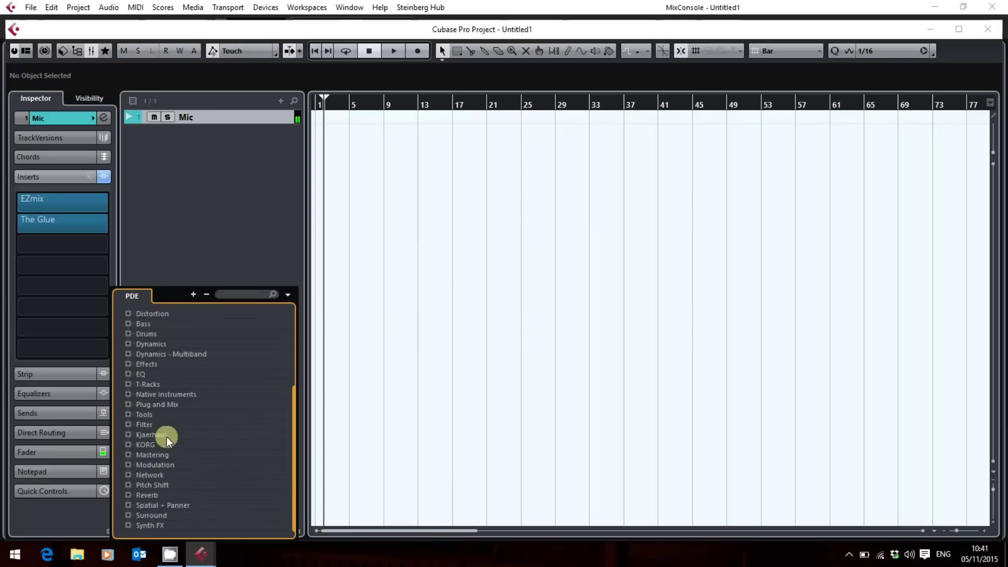
pyautogui.click(128, 455)
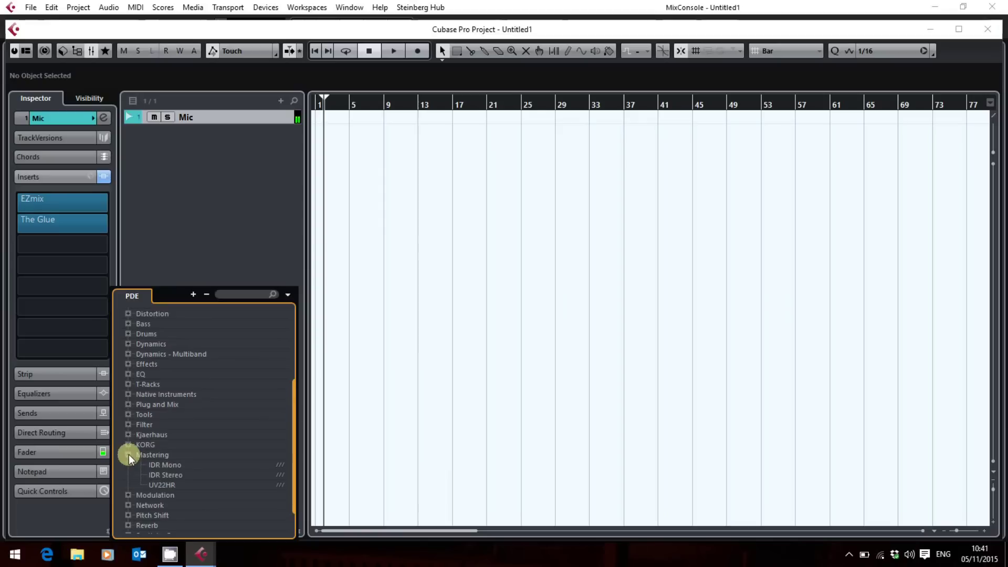
pyautogui.click(128, 455)
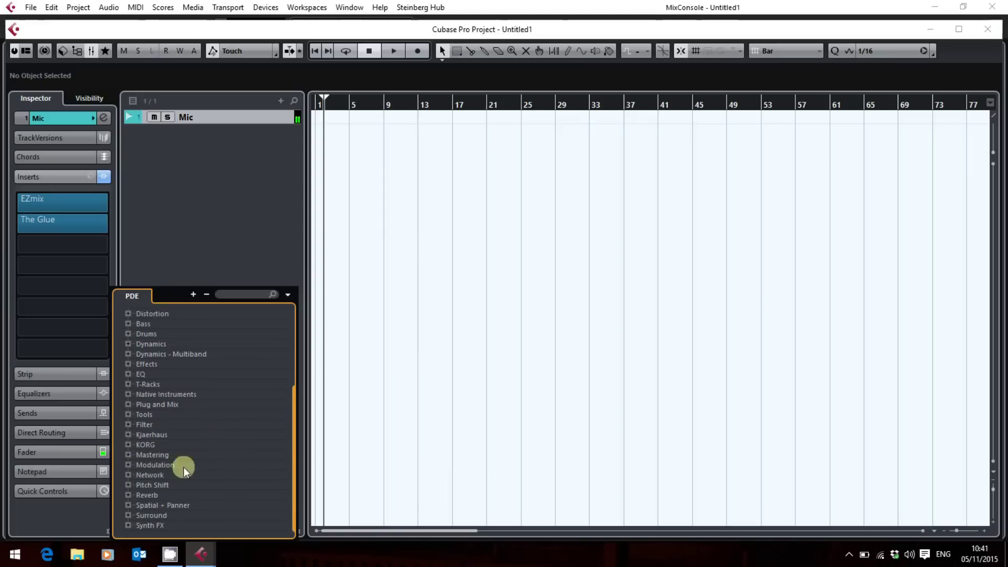
pyautogui.click(128, 475)
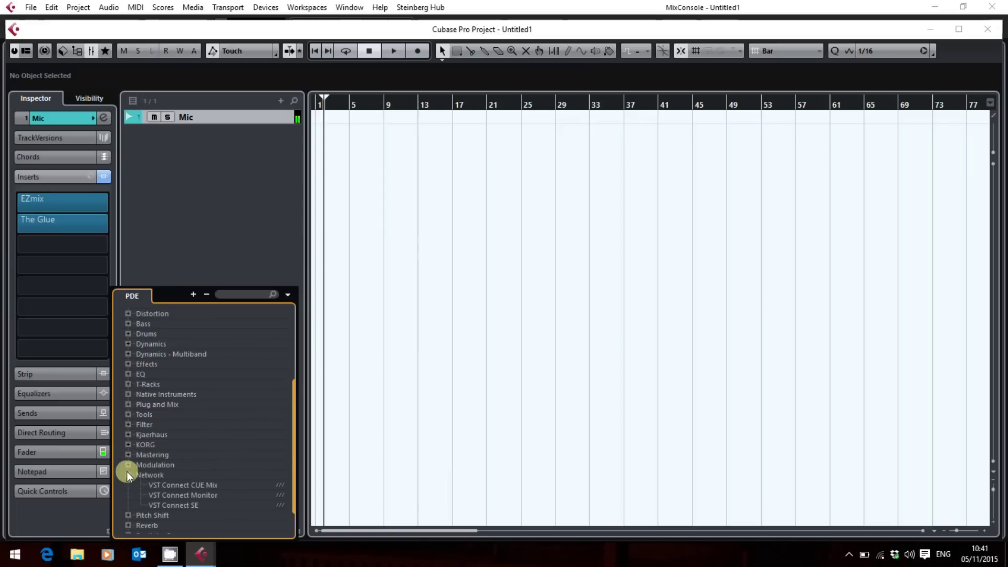
pyautogui.click(128, 474)
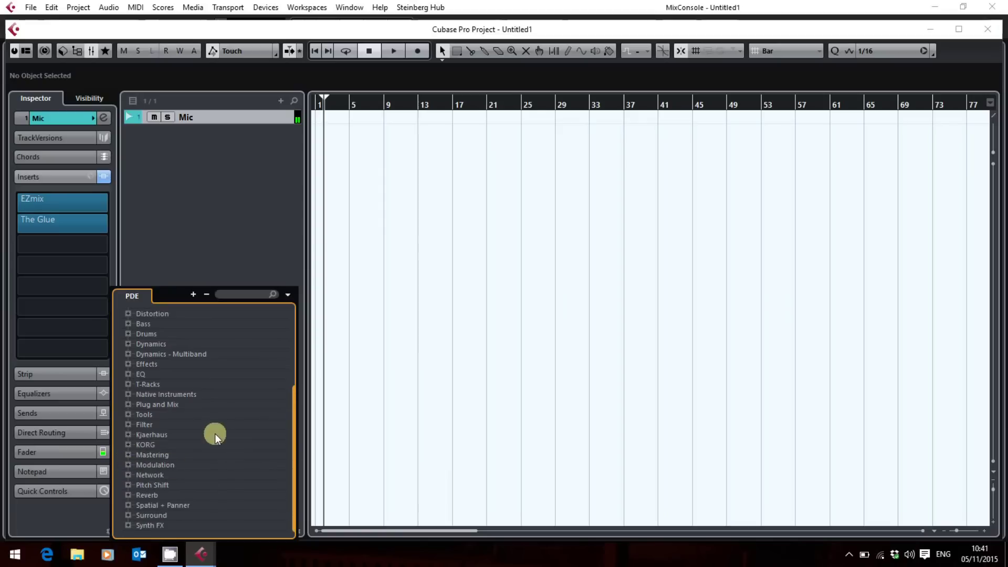
pyautogui.click(228, 225)
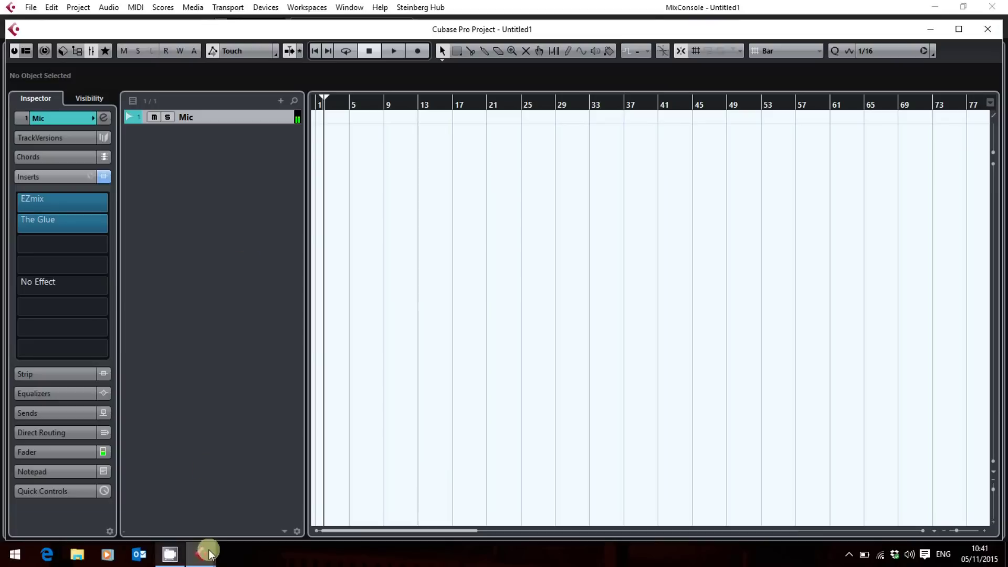
# - Reopen the Plug-in Manager and list only the effects that are not in the PDE collection
pyautogui.moveTo(195, 555)
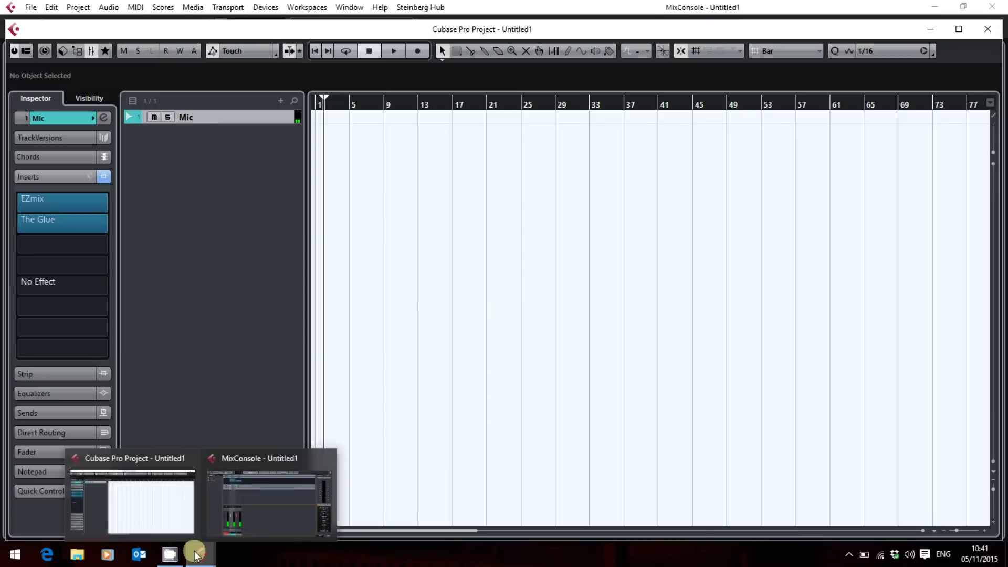
pyautogui.click(154, 515)
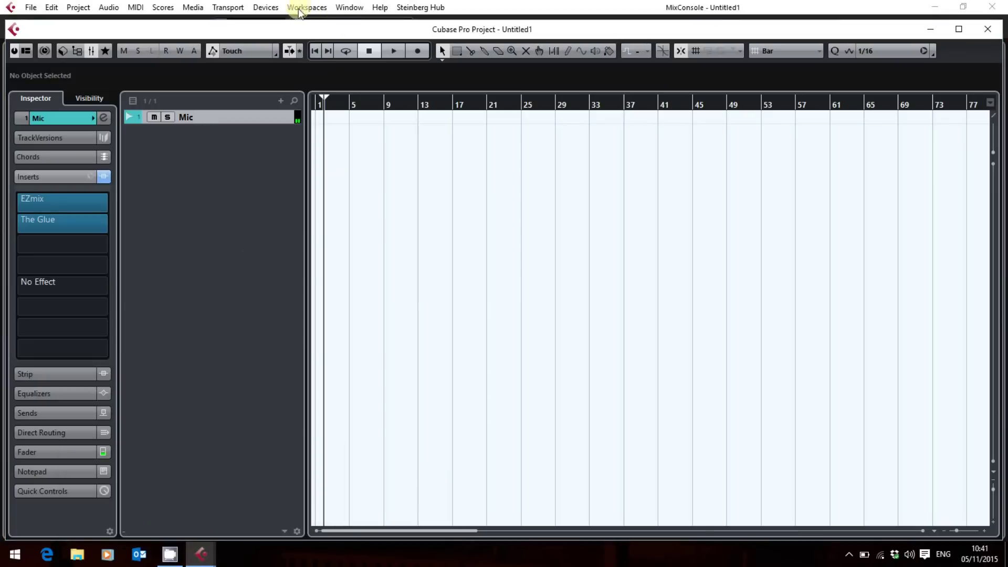
pyautogui.click(265, 8)
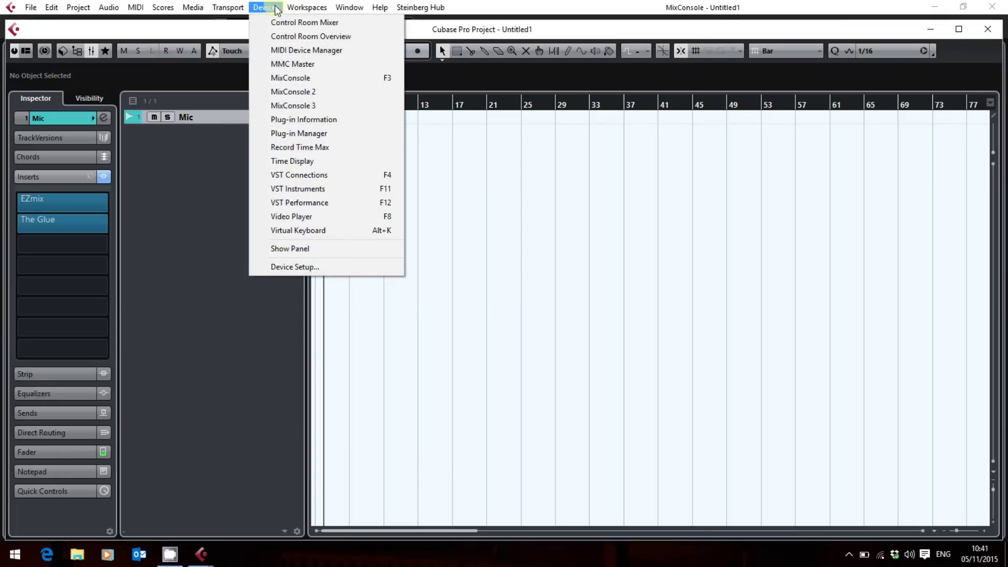
pyautogui.click(323, 134)
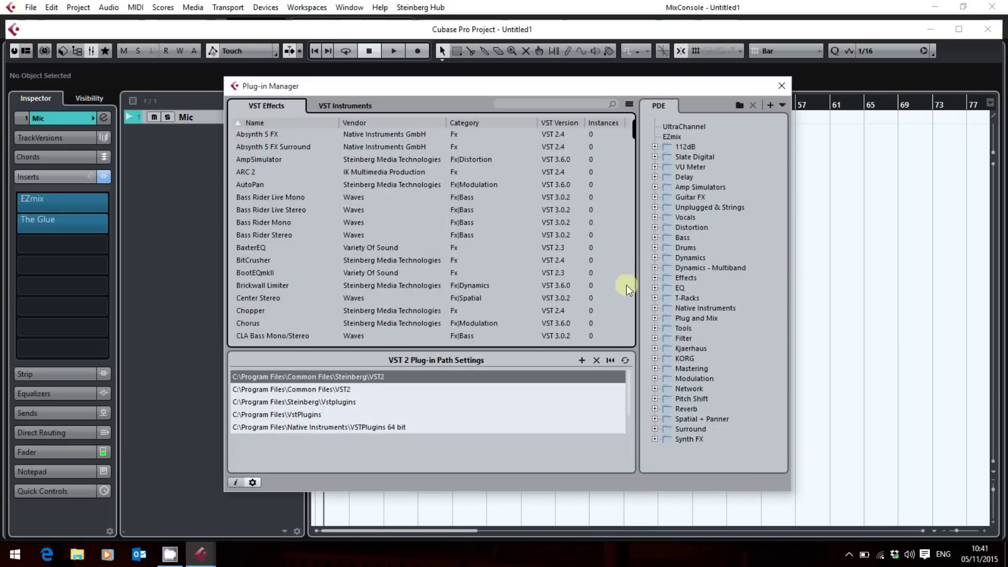
pyautogui.click(628, 104)
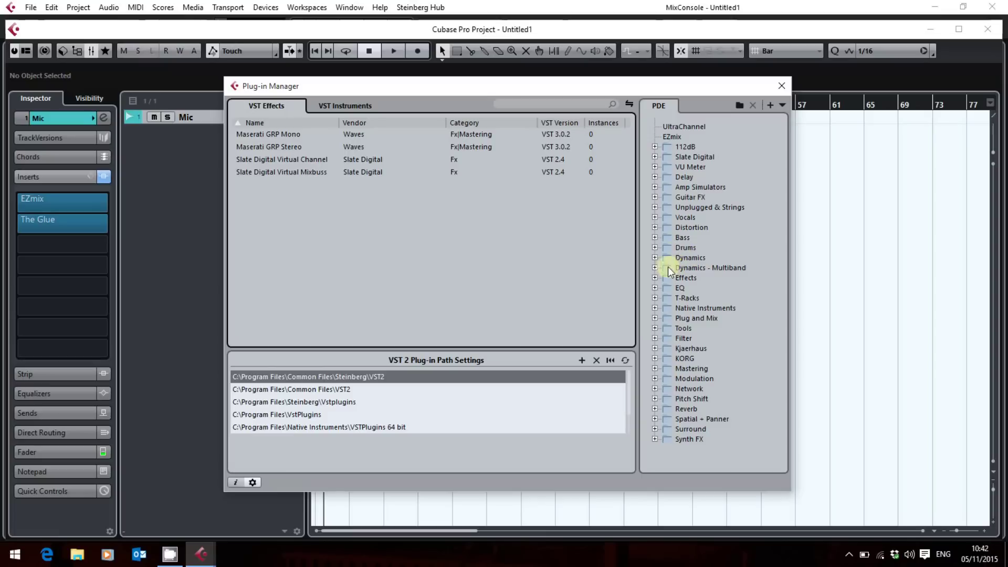
# - Add the Maserati GRP Stereo plug-in to the Effects folder of the PDE collection
pyautogui.click(655, 258)
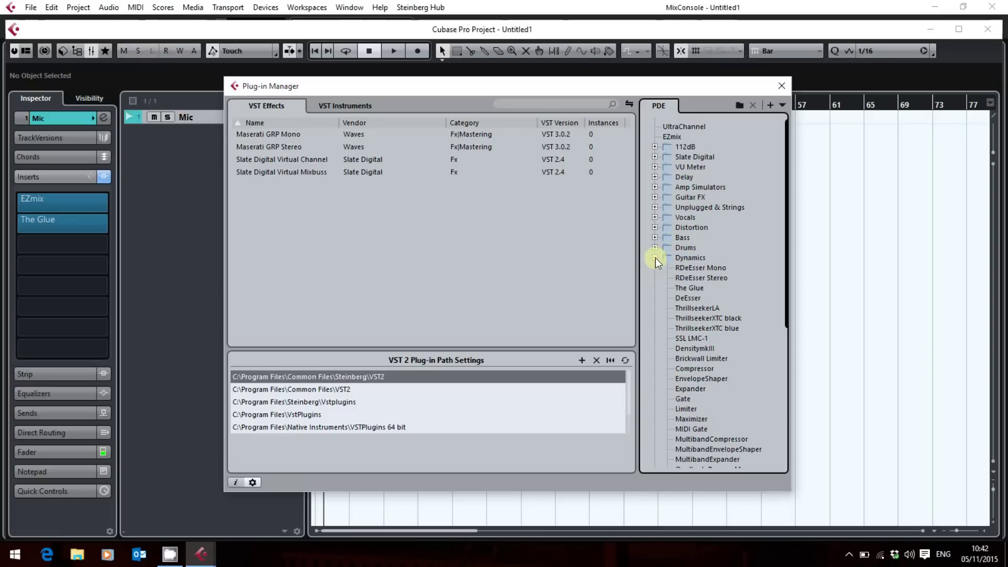
pyautogui.click(654, 257)
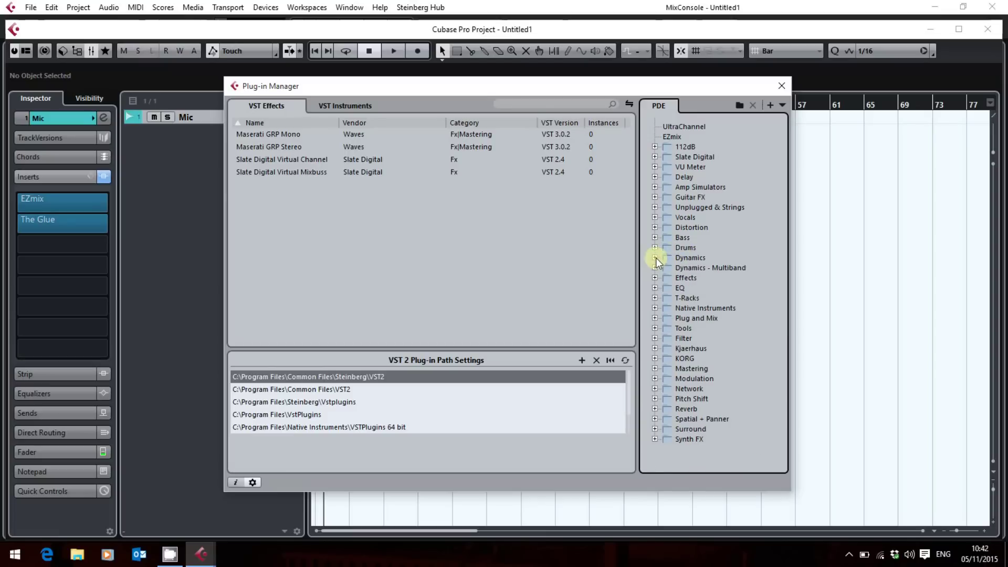
pyautogui.click(655, 277)
pyautogui.click(655, 278)
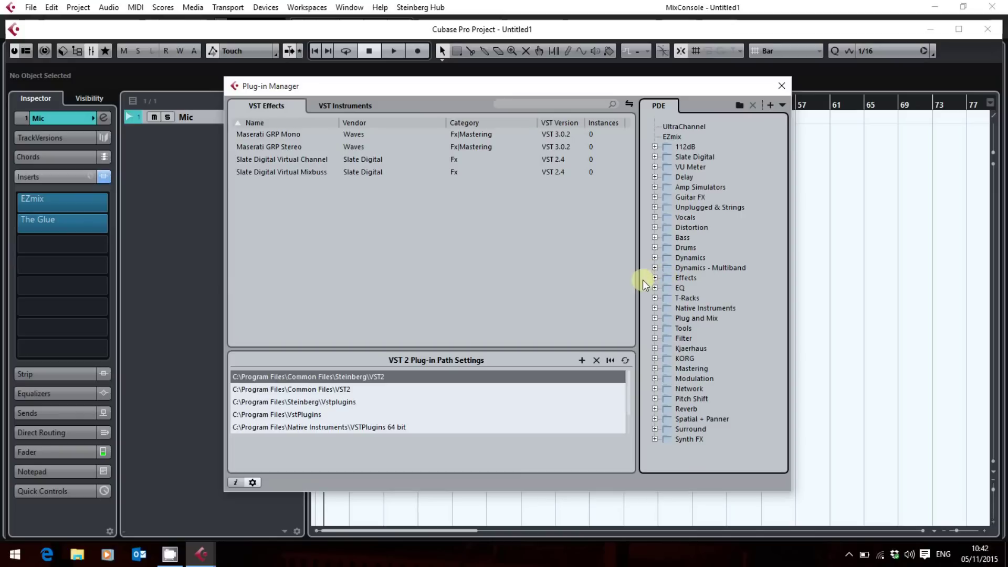
pyautogui.click(654, 277)
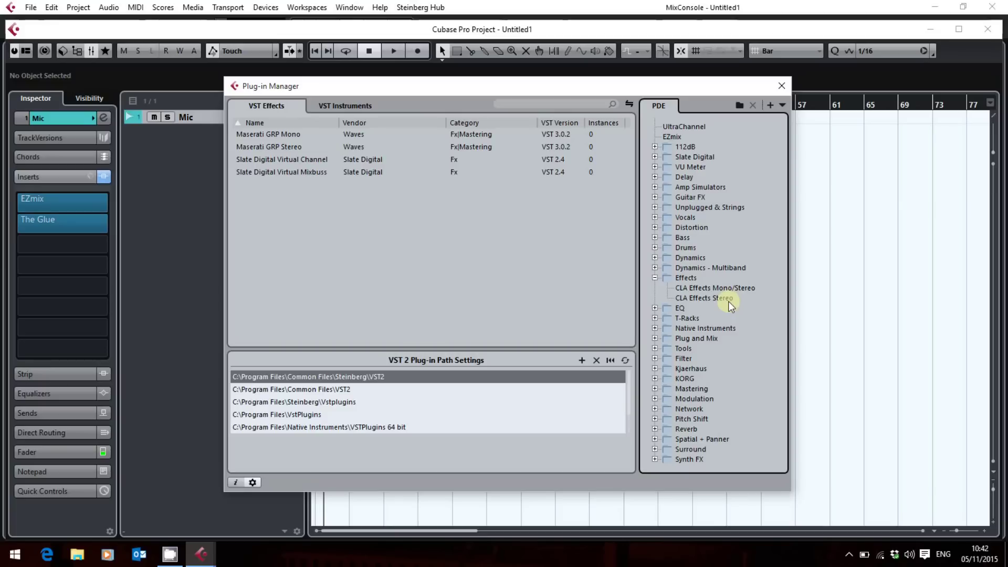
pyautogui.moveTo(266, 147); pyautogui.dragTo(689, 302)
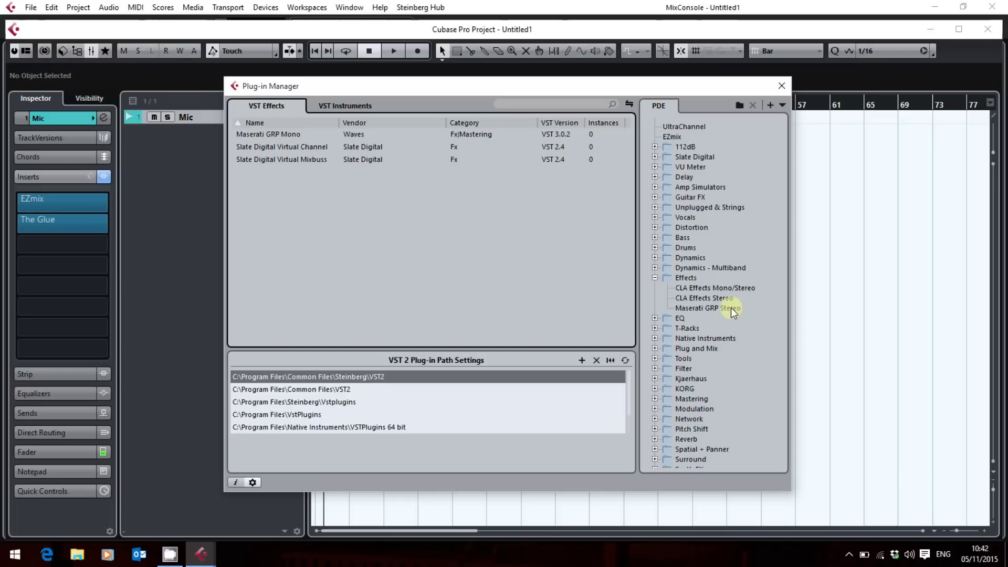
# - Close the Plug-in Manager, load Maserati GRP Stereo from Effects into the Mic track's fifth insert slot, and bypass it
pyautogui.click(784, 85)
pyautogui.click(108, 285)
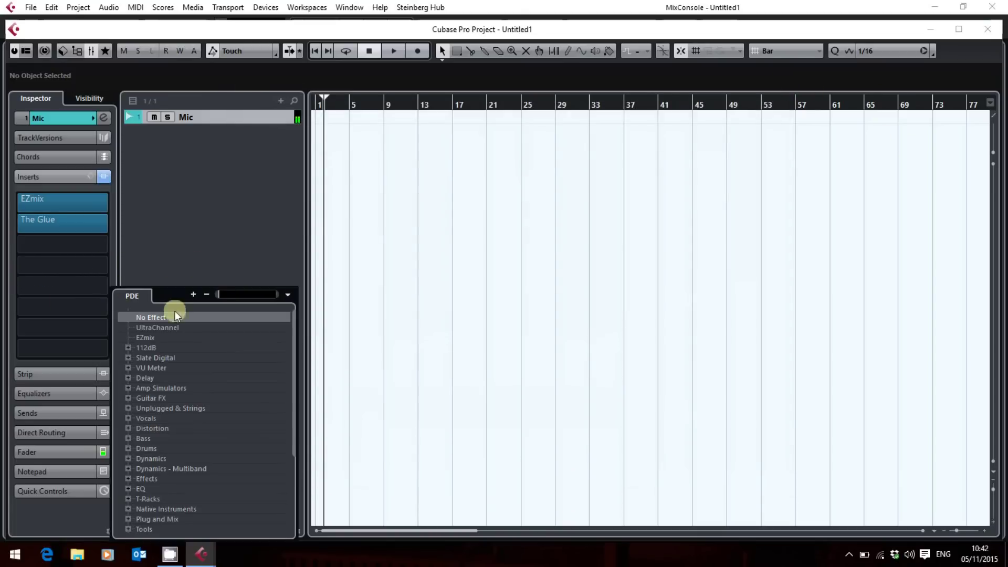
pyautogui.click(126, 364)
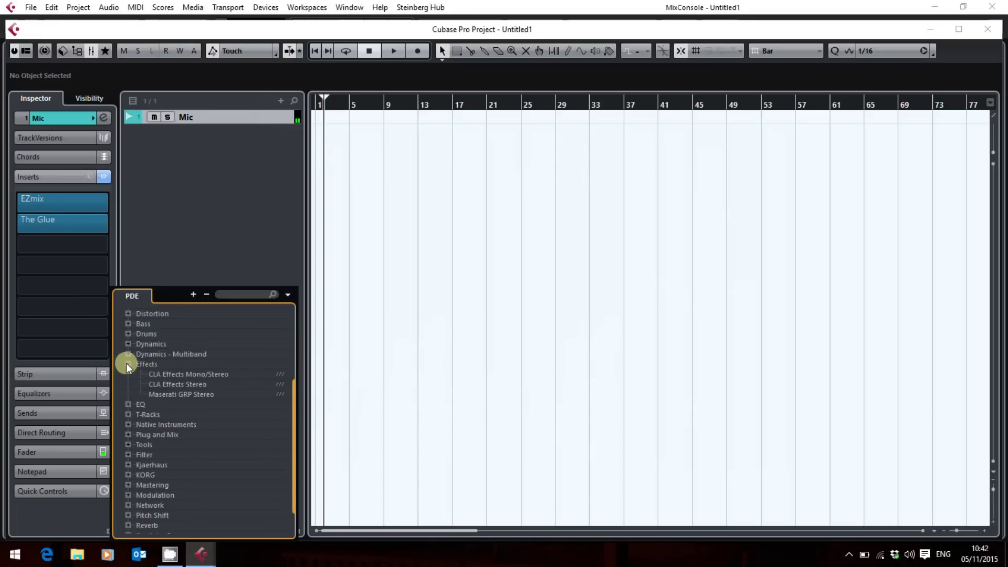
pyautogui.click(187, 393)
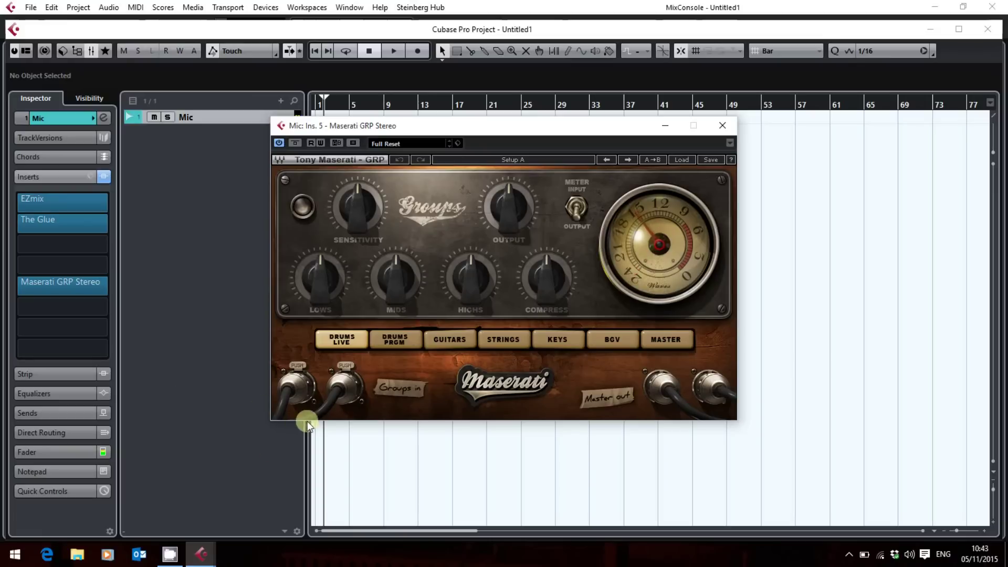
pyautogui.click(298, 143)
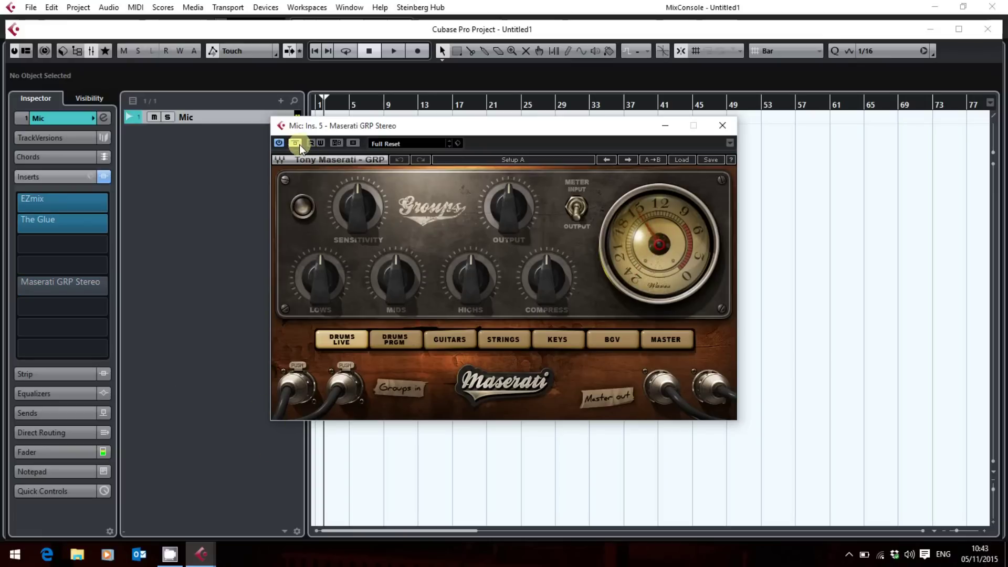